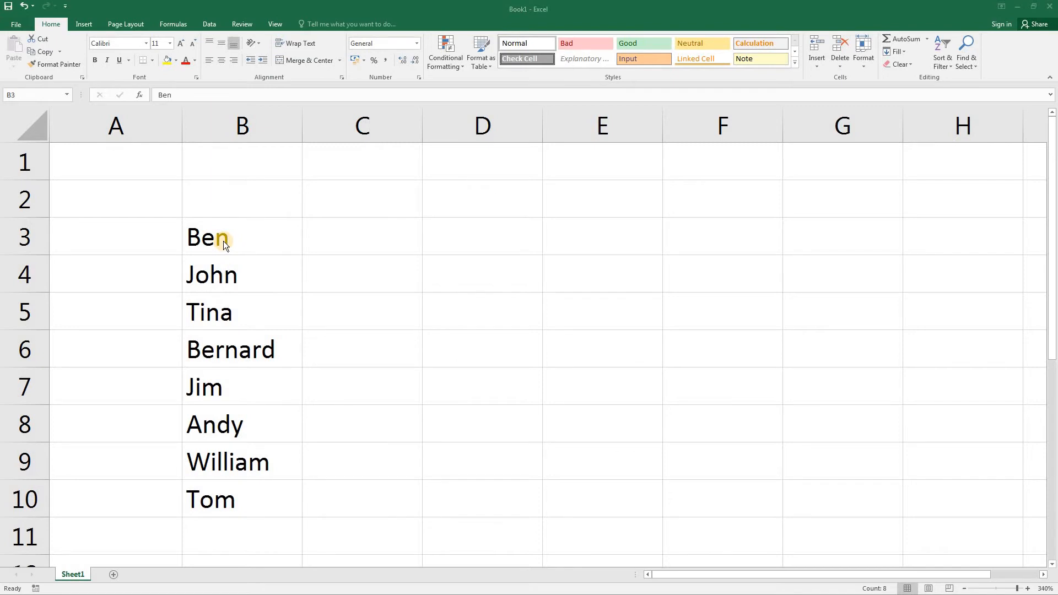
Sort the names in B3:B10 alphabetically from A to Z and re-sort them from Z to A.
key("ctrl+shift+Down")
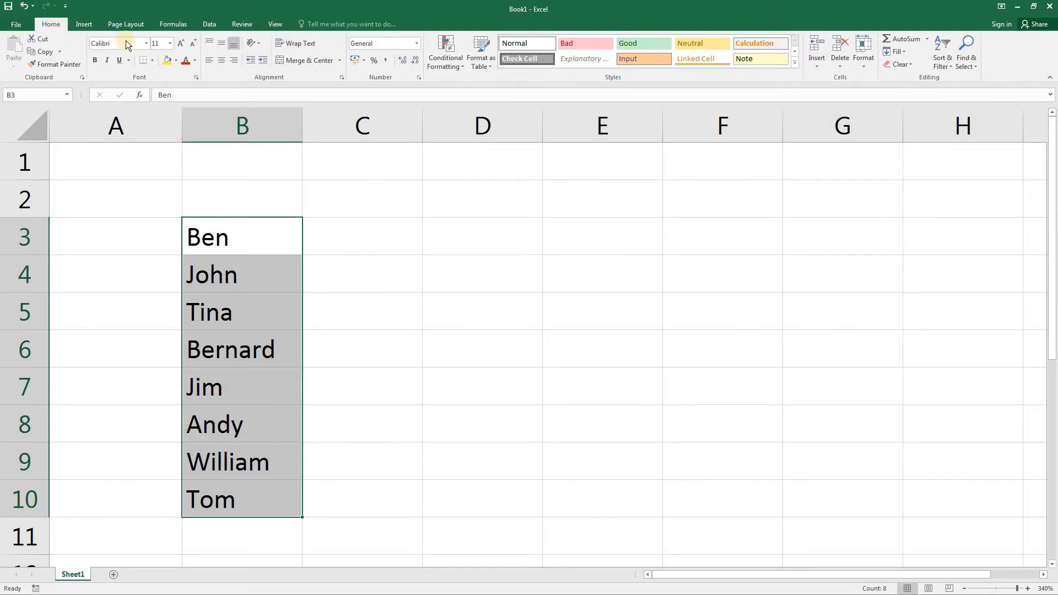
left_click(939, 65)
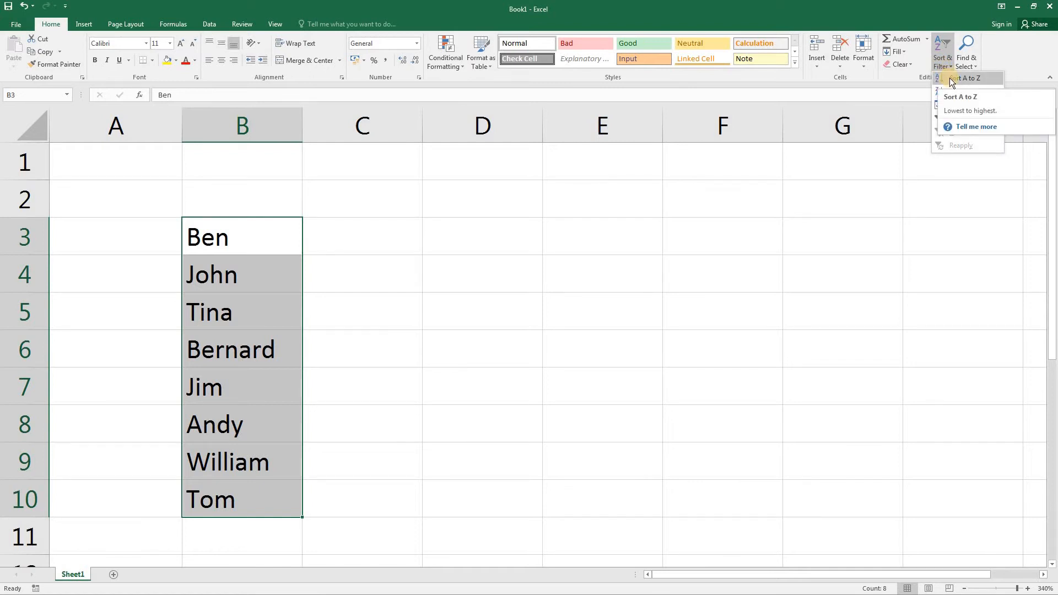
left_click(950, 78)
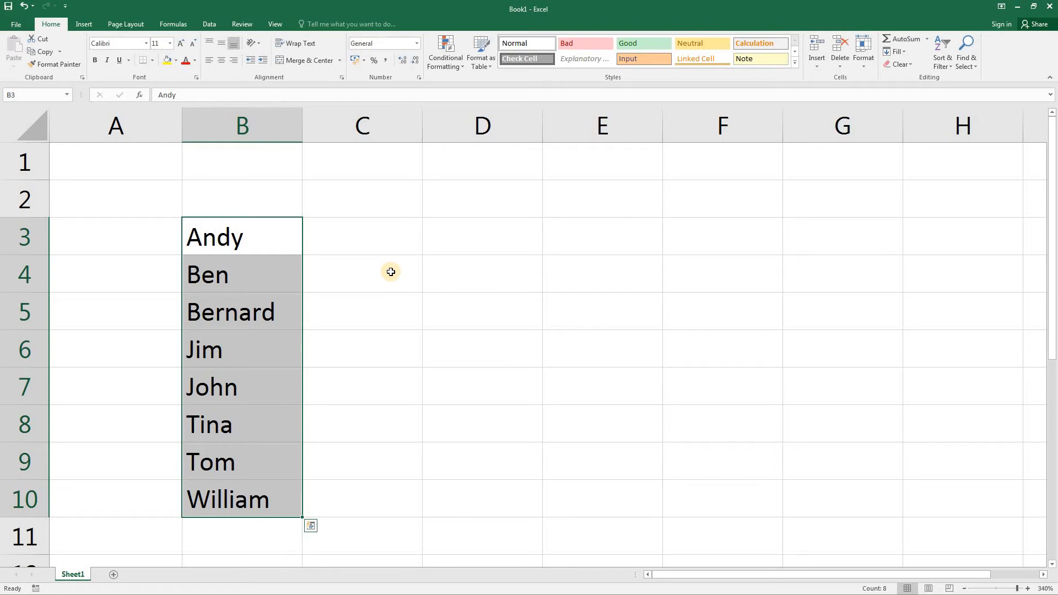
left_click(938, 65)
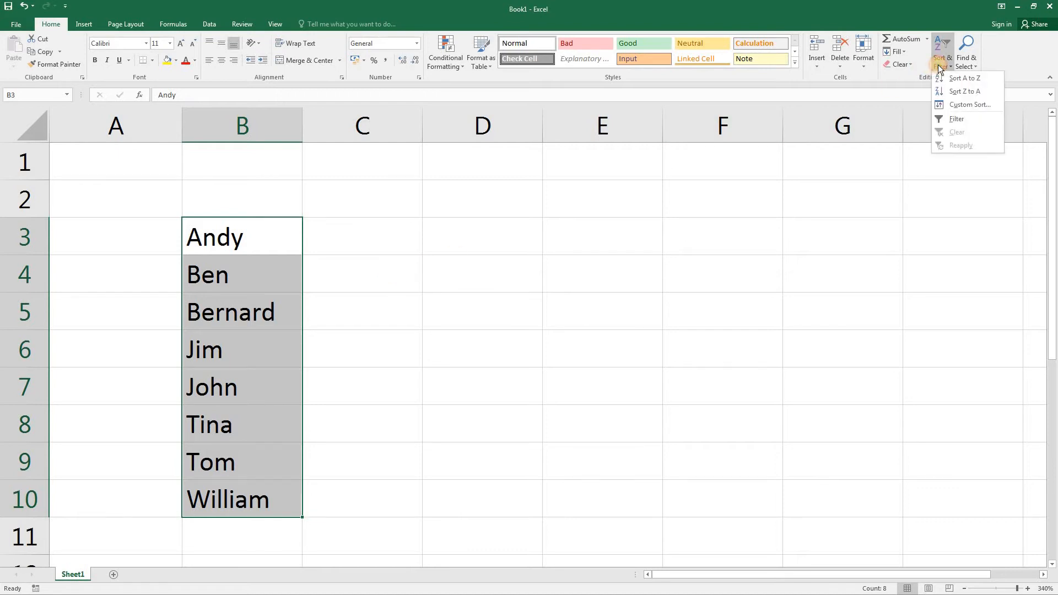
left_click(954, 95)
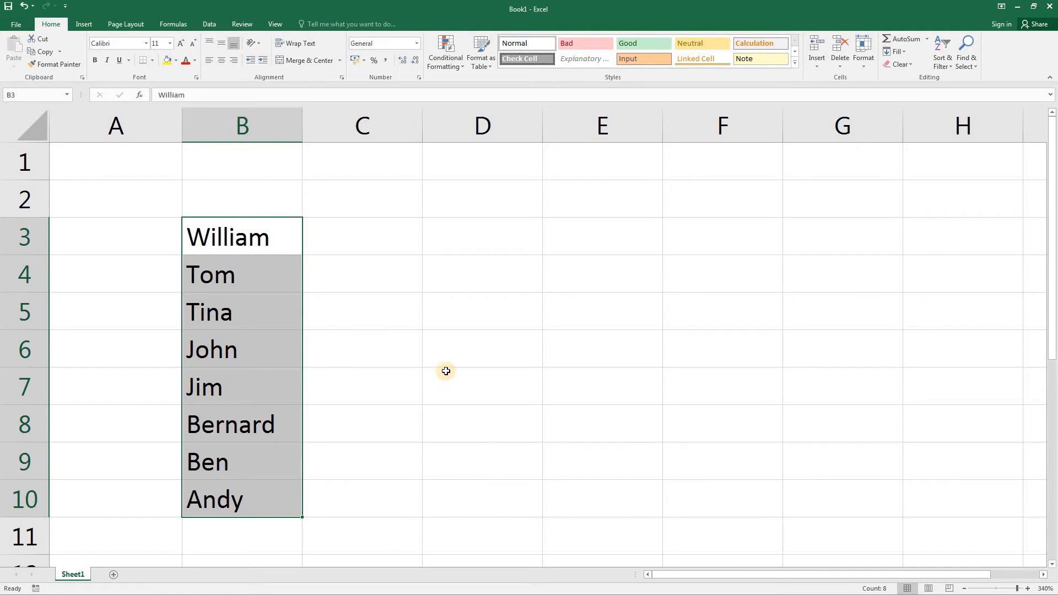
Enter the numbers 24, 21, 36 and 42 in cells C3 to C6 beside the first four names.
left_click(359, 241)
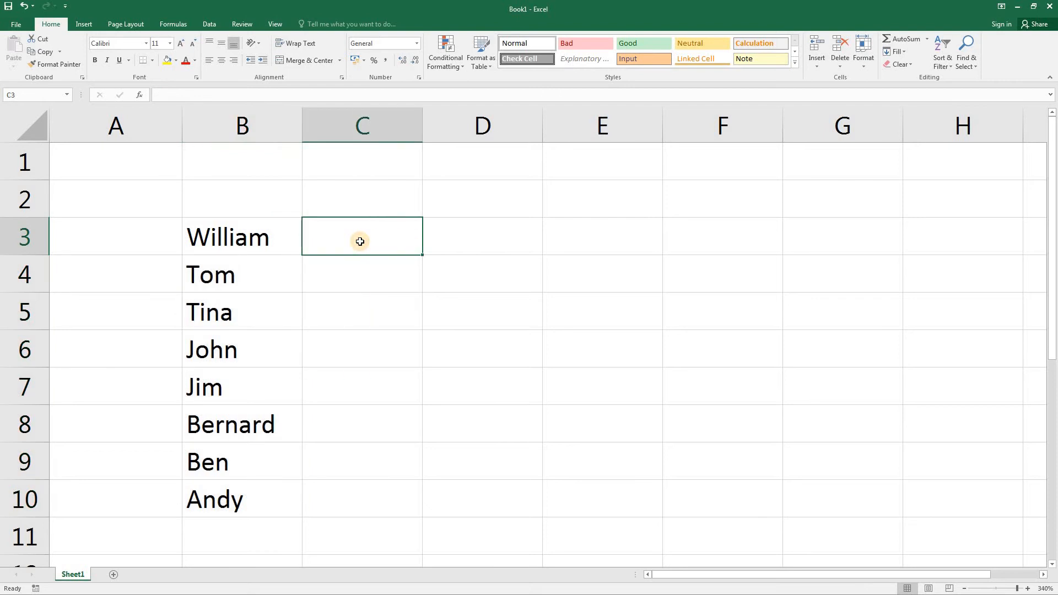
type("24")
key("Return")
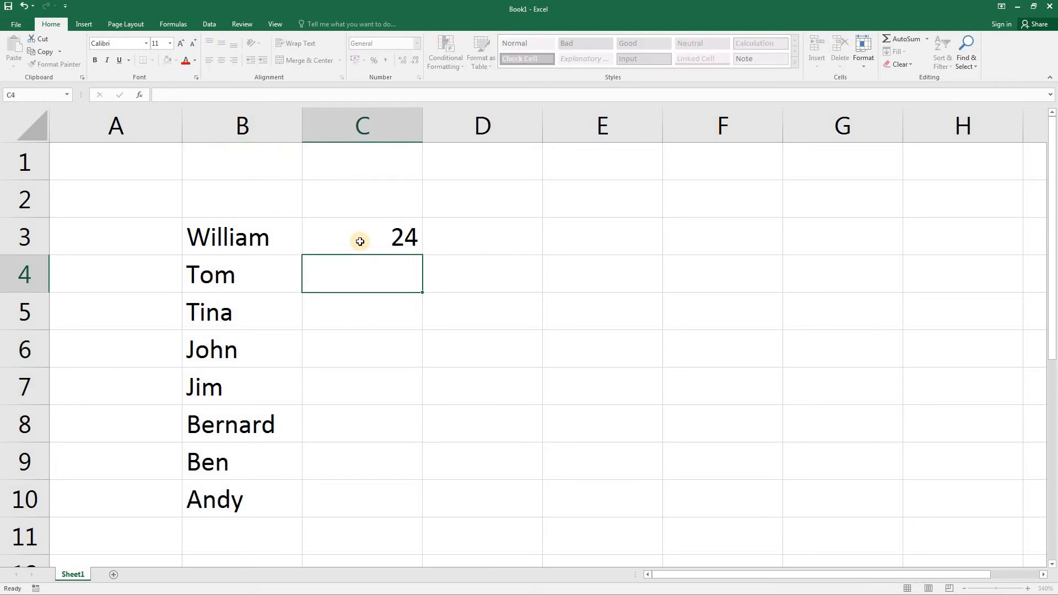
type("21")
key("Return")
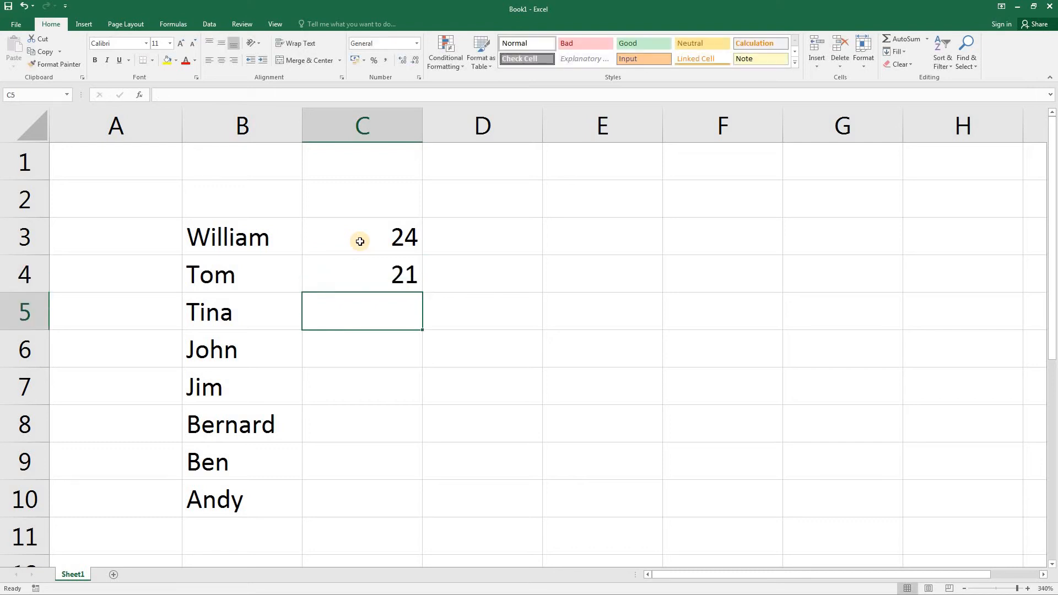
type("36")
key("Return")
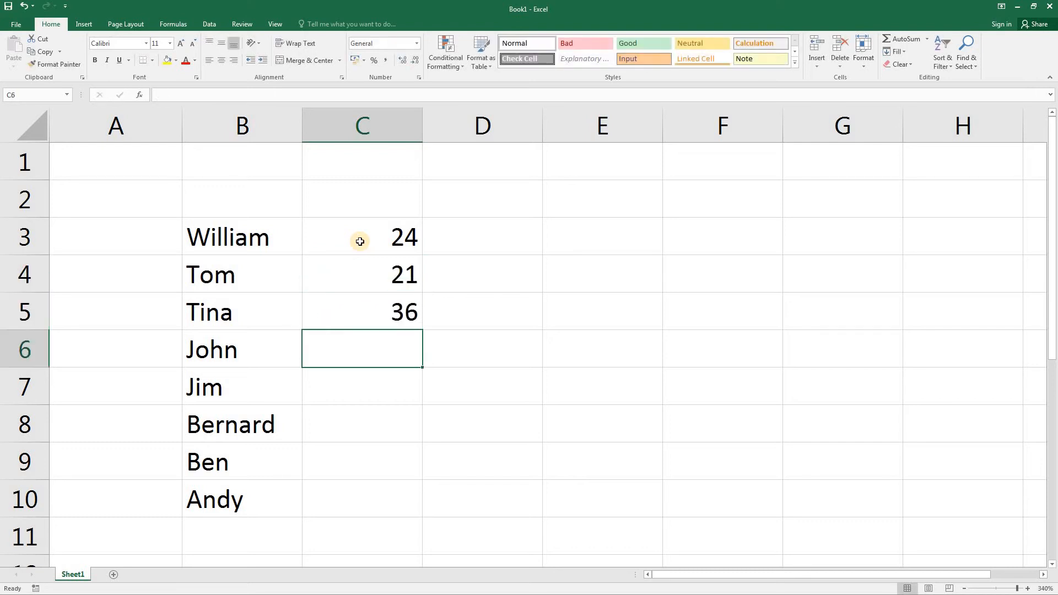
type("42")
key("Return")
Enter the numbers 17, 67, 23 and 31 in cells C7 to C10 beside the remaining names.
type("1")
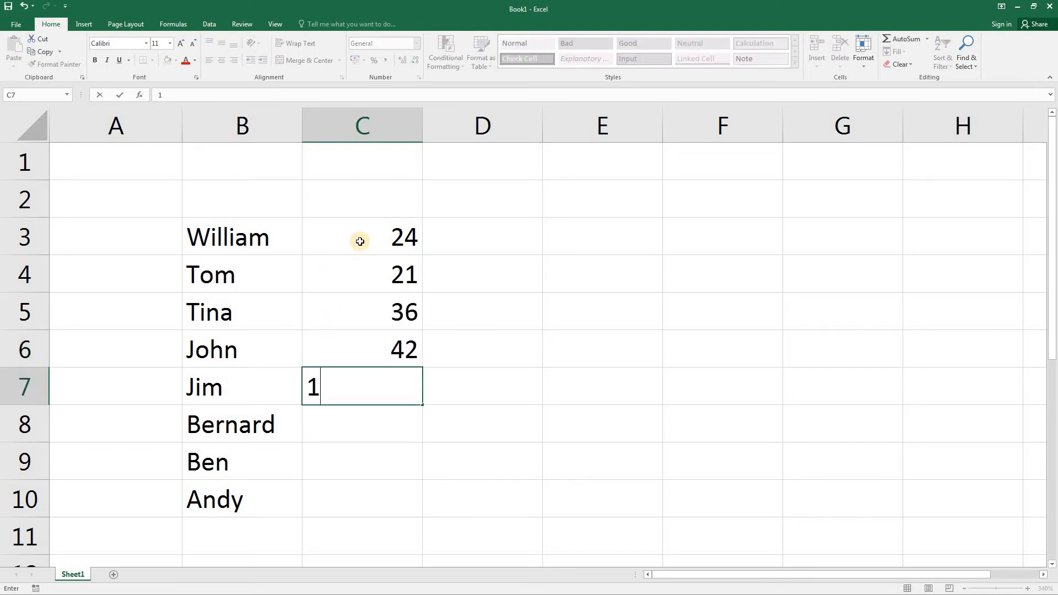
type("7")
key("Return")
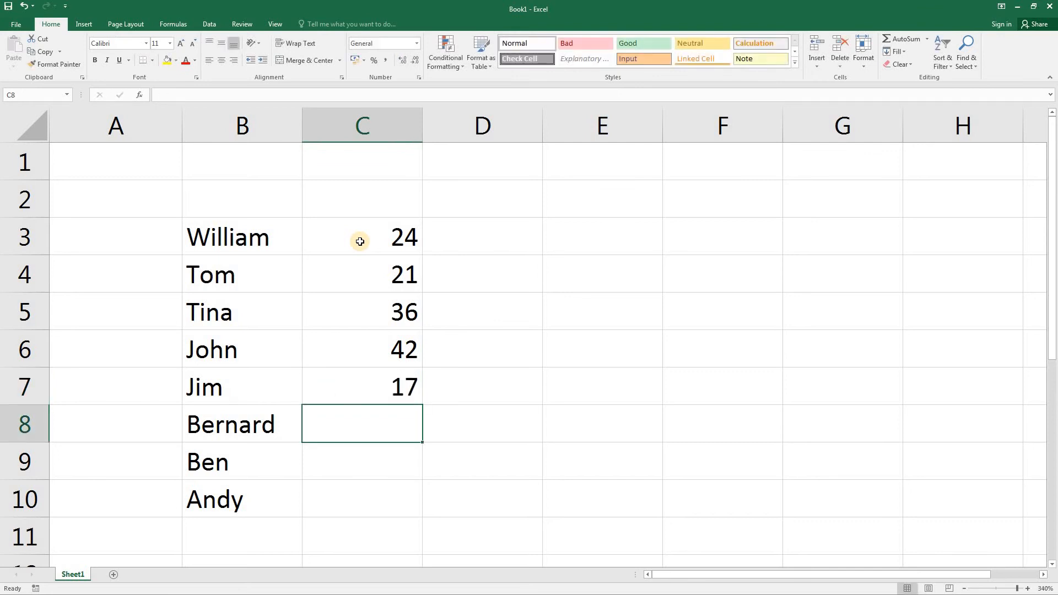
type("67")
key("Return")
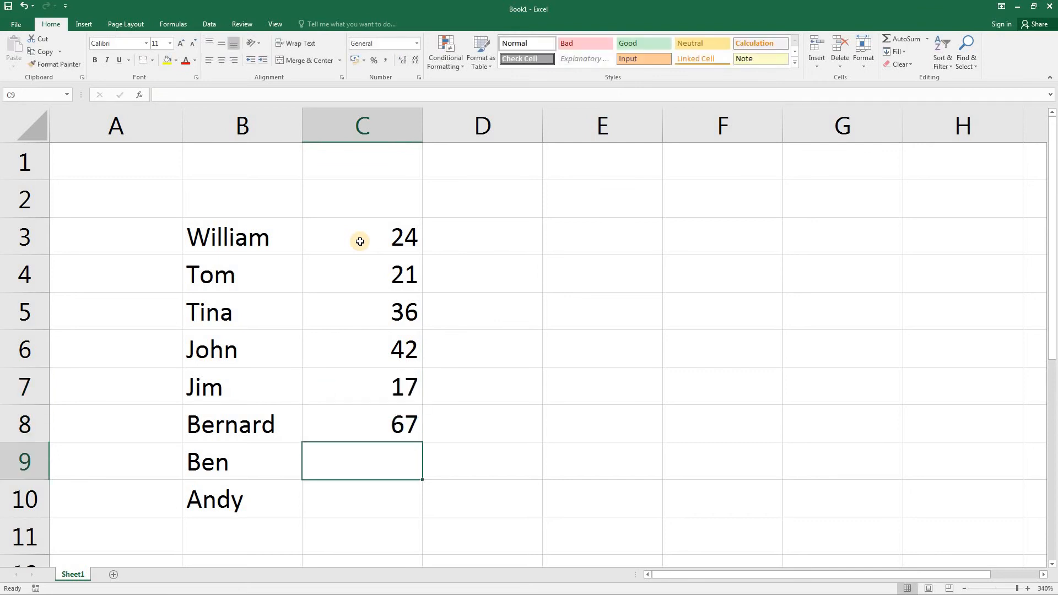
type("23")
key("Return")
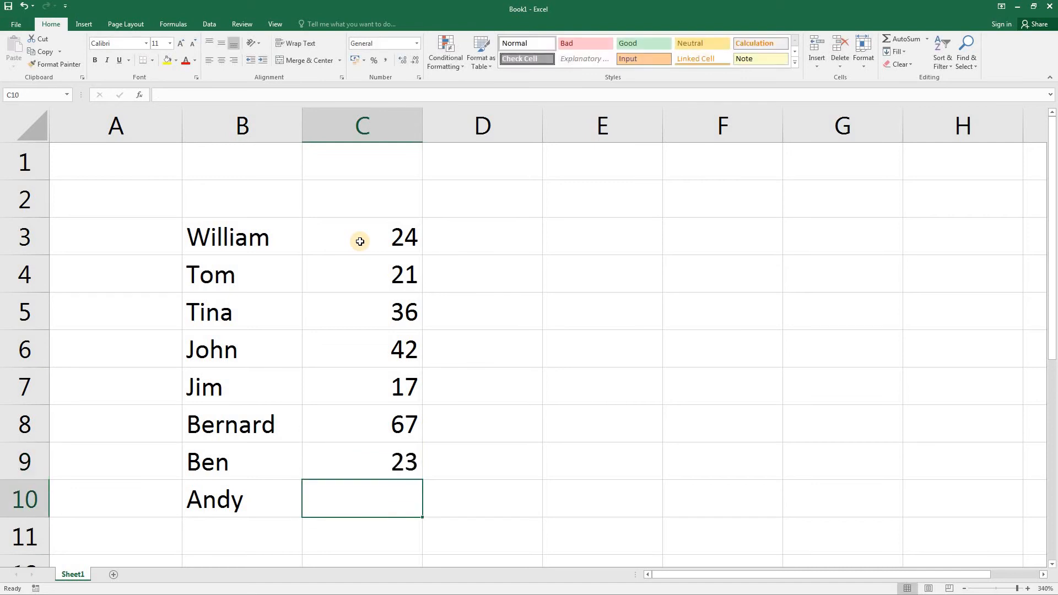
type("31")
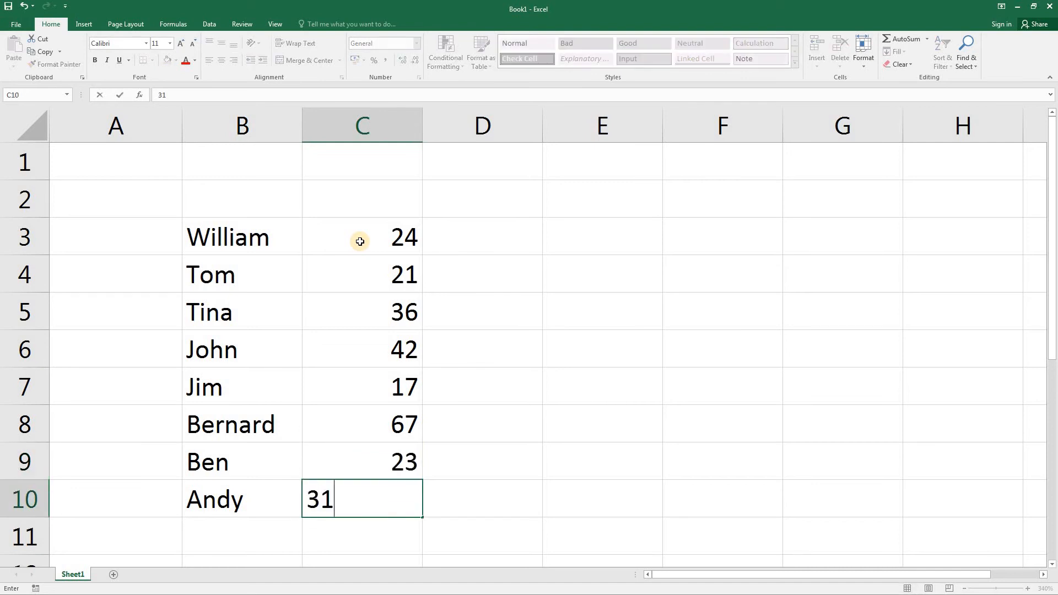
key("Return")
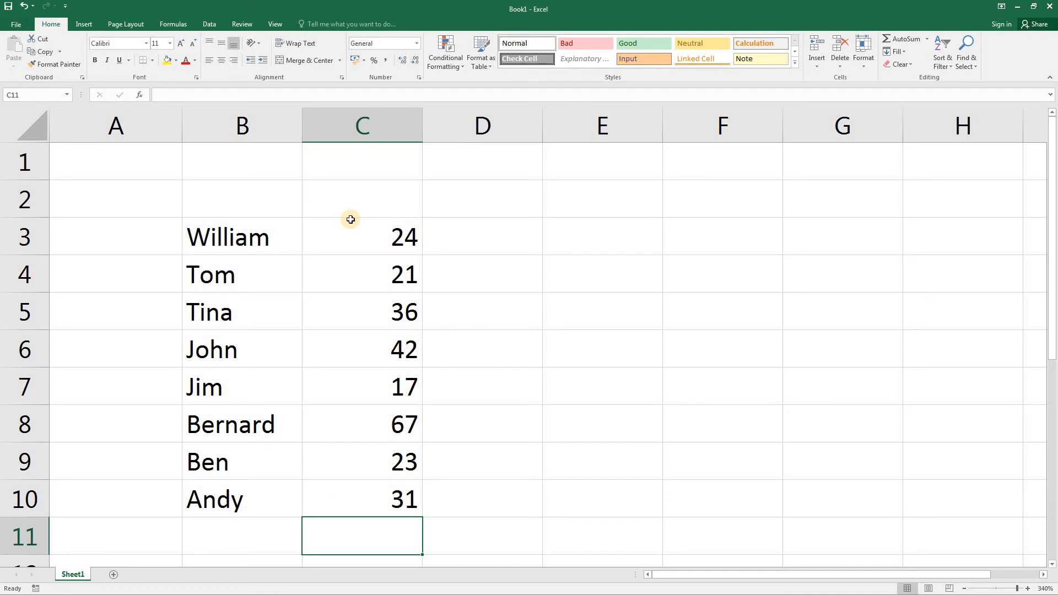
Apply a custom sort to B3:C10 by the values of Column C, ordered Smallest to Largest.
left_click(226, 239)
left_click_drag(226, 239, 373, 482)
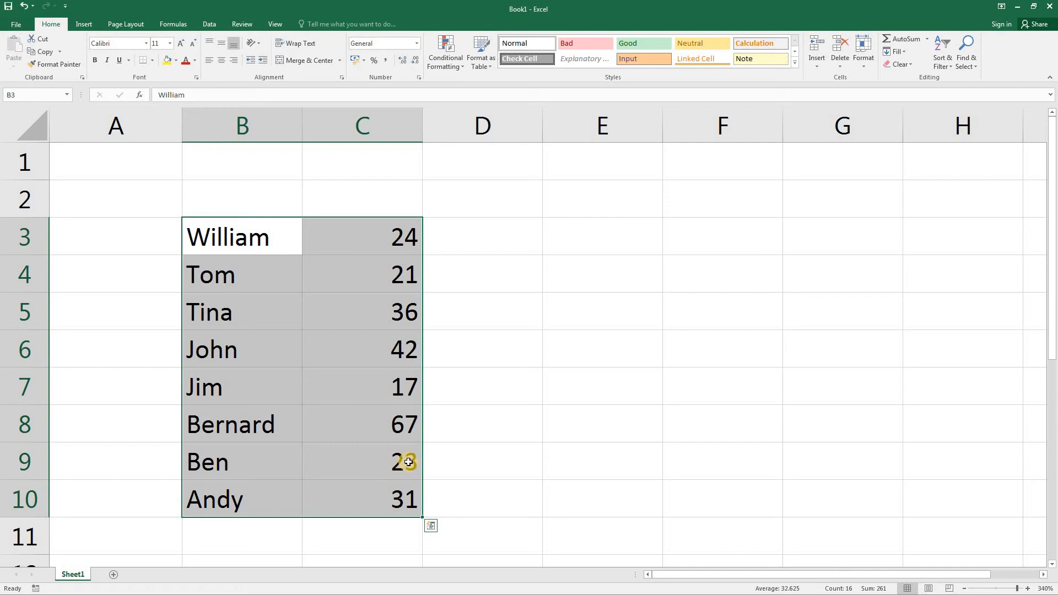
left_click(947, 59)
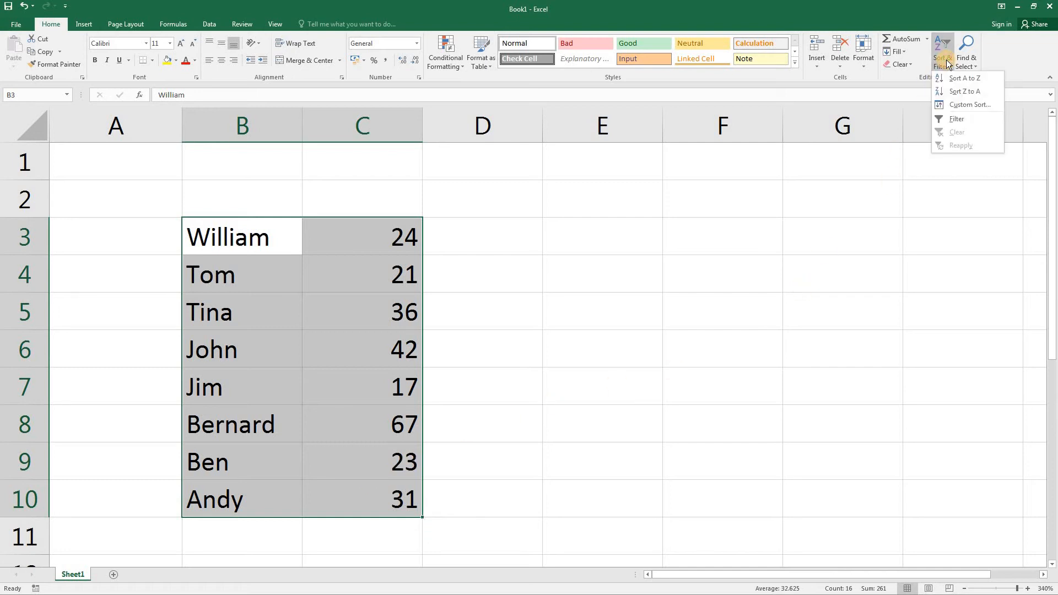
left_click(957, 105)
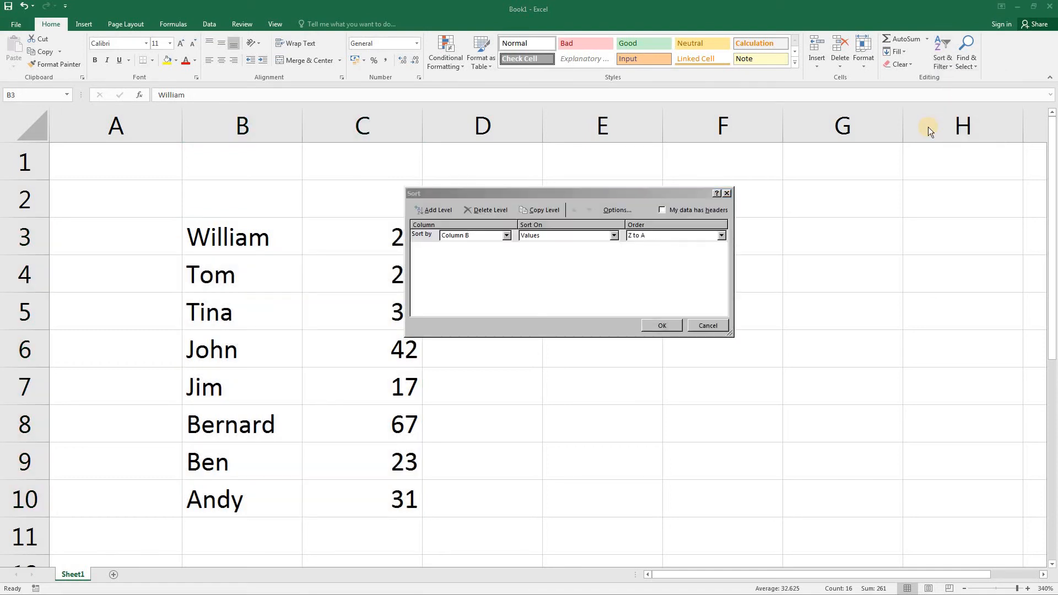
left_click(506, 237)
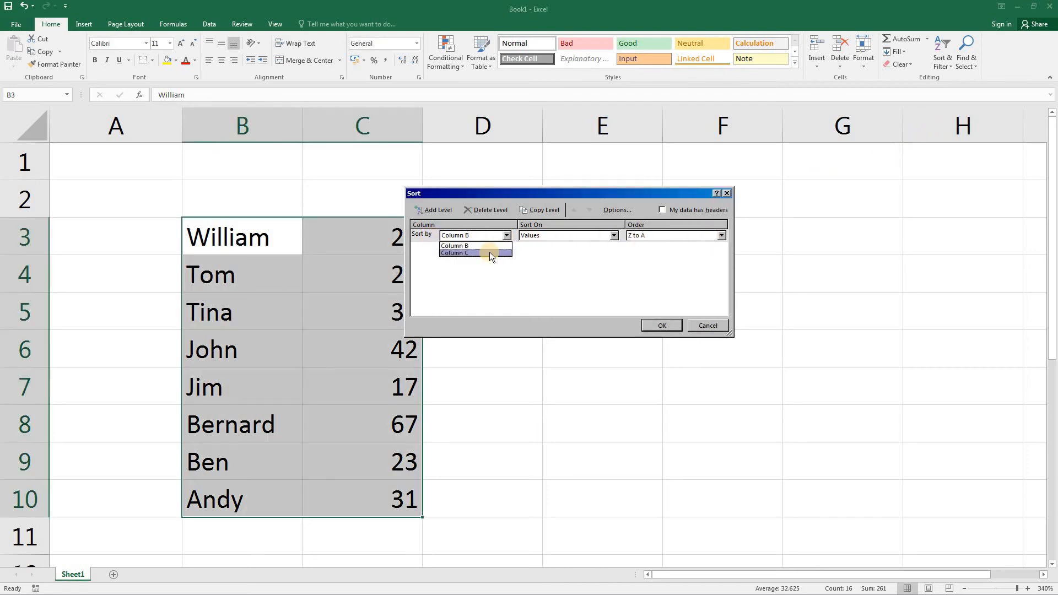
left_click(489, 252)
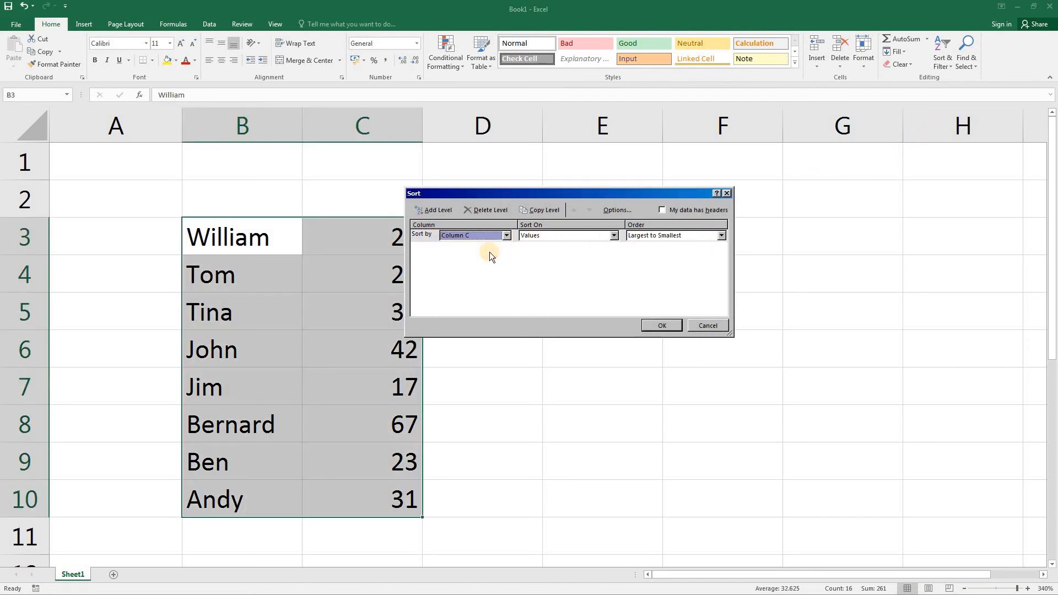
left_click(722, 236)
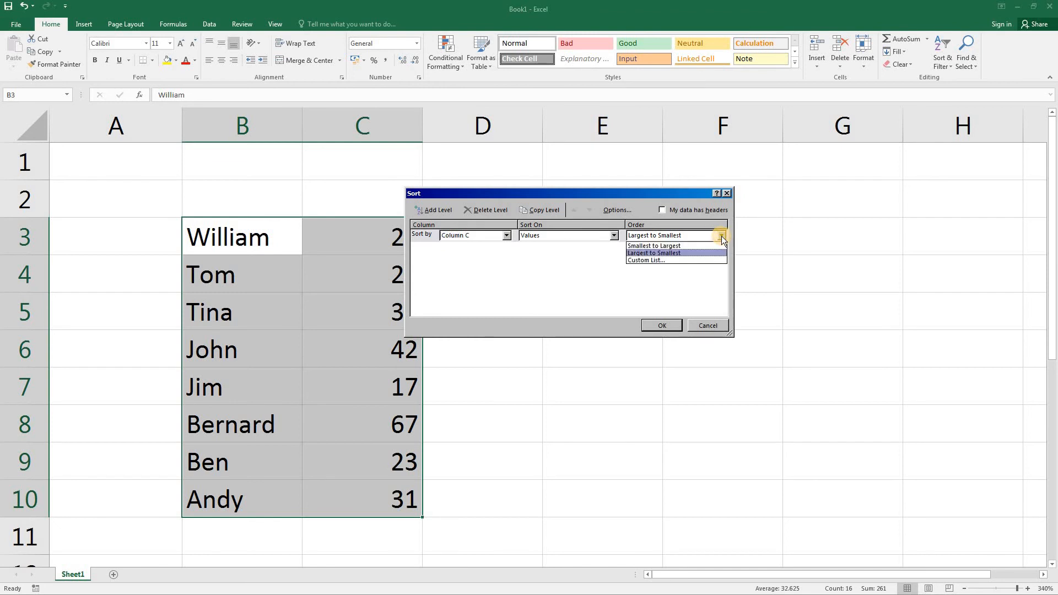
left_click(688, 245)
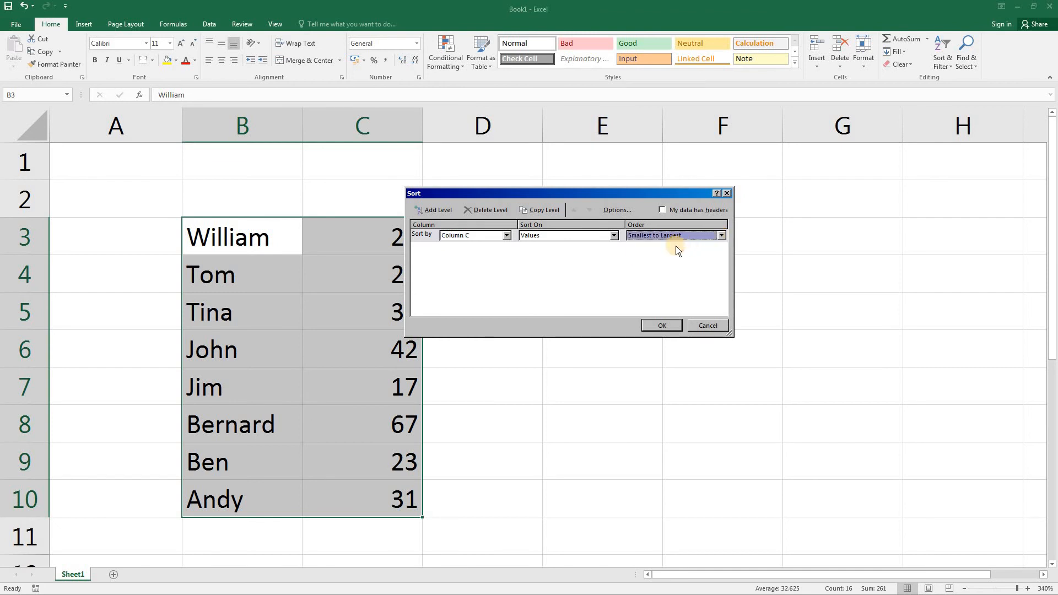
left_click(663, 325)
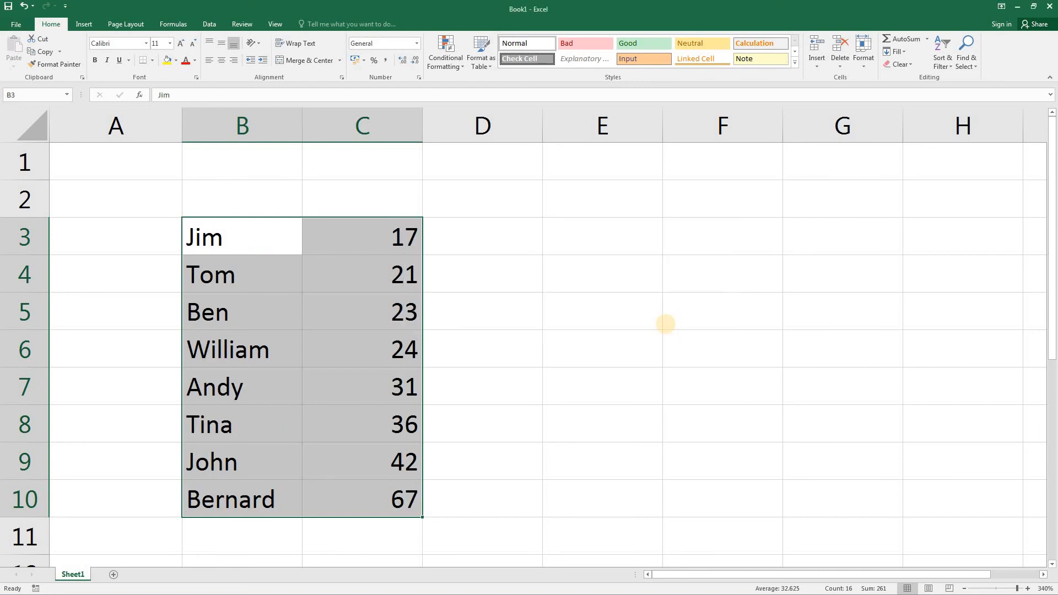